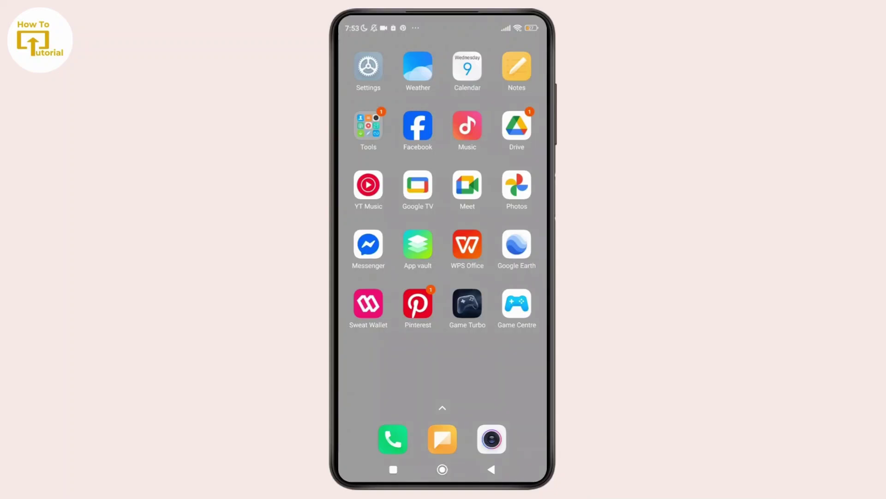
# Launch Messenger and go to its Menu page listing Settings, Marketplace and Archive.
pyautogui.click(369, 245)
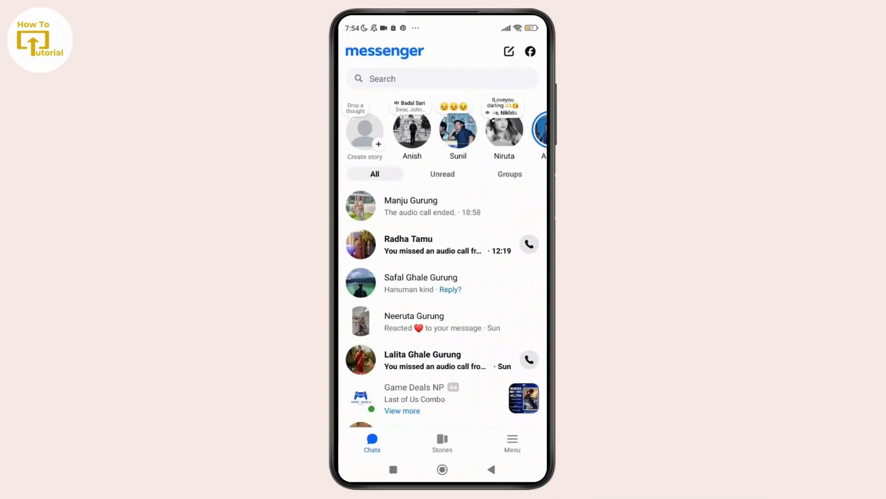
pyautogui.click(513, 443)
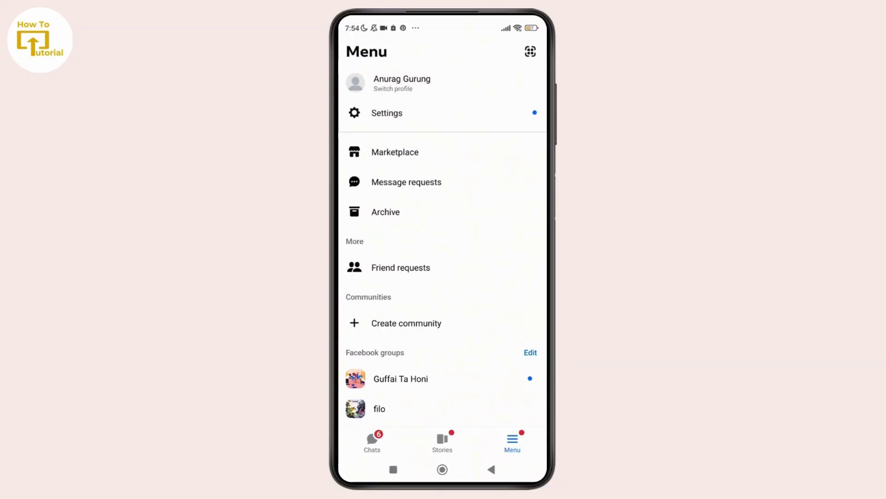
# Go to Settings, then Privacy & safety under Preferences.
pyautogui.click(387, 113)
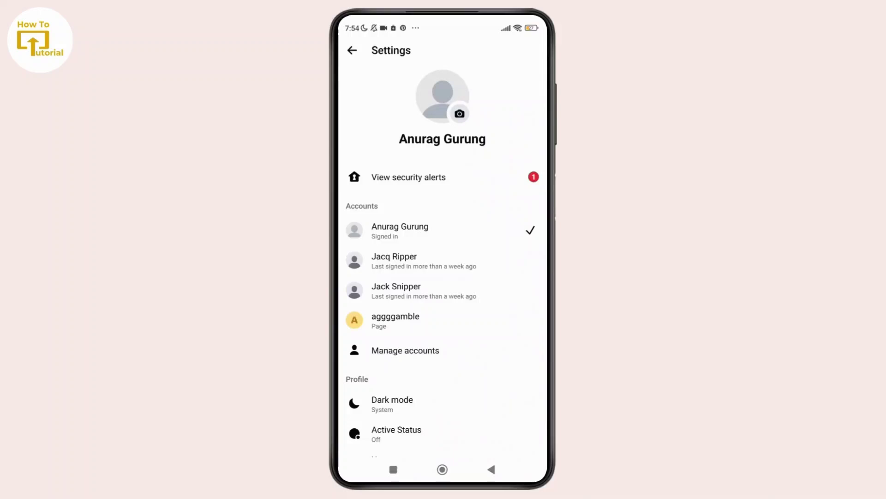
pyautogui.scroll(-3, 442, 277)
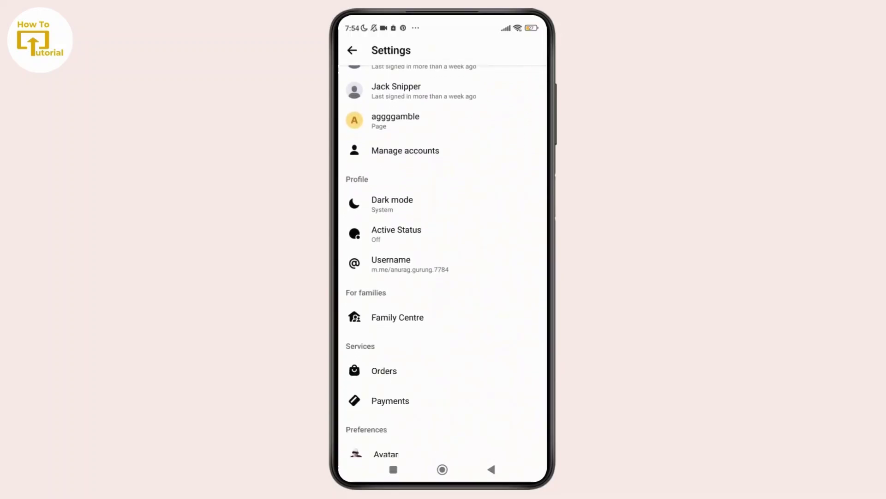
pyautogui.scroll(-2, 442, 277)
pyautogui.scroll(-2, 442, 277)
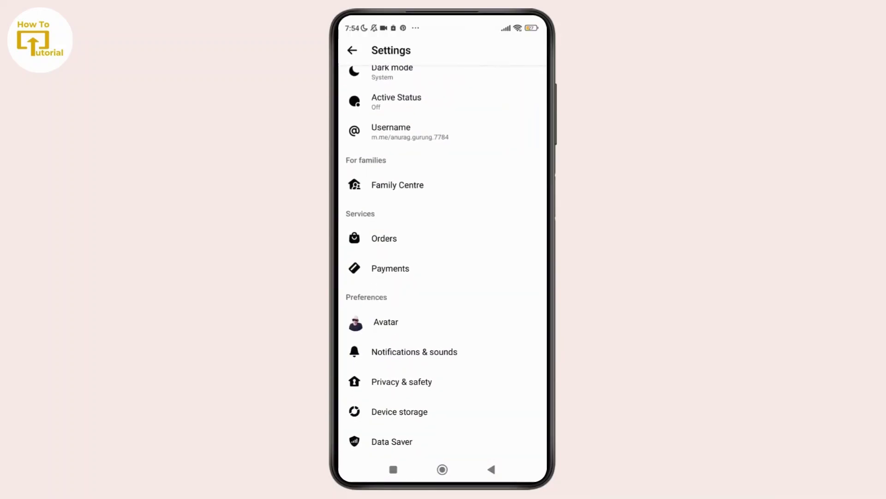
pyautogui.click(402, 382)
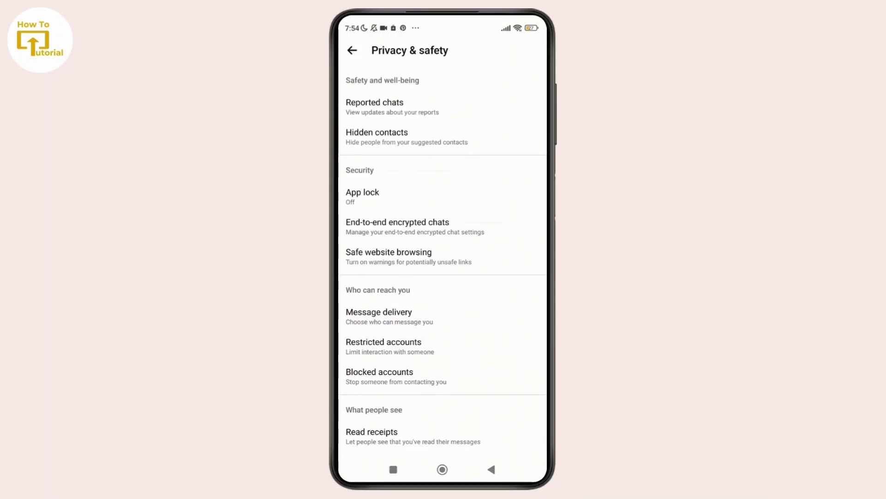
# Go to End-to-end encrypted chats, then Message storage.
pyautogui.click(398, 227)
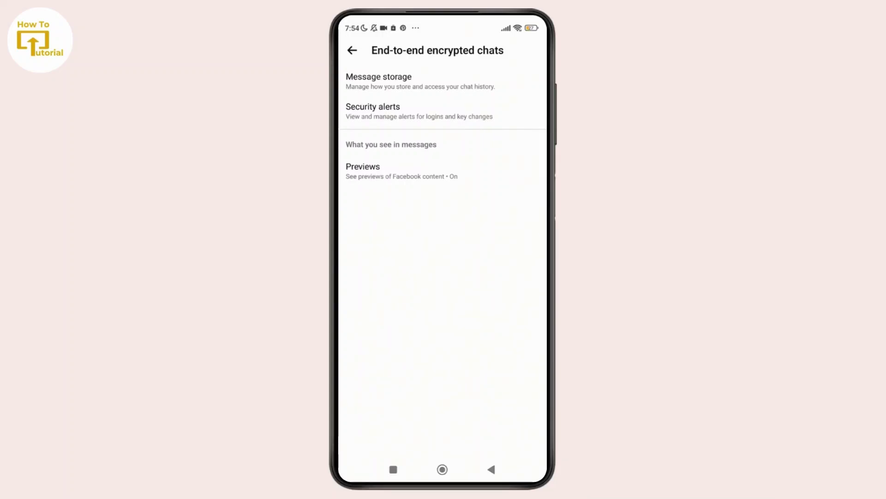
pyautogui.click(379, 81)
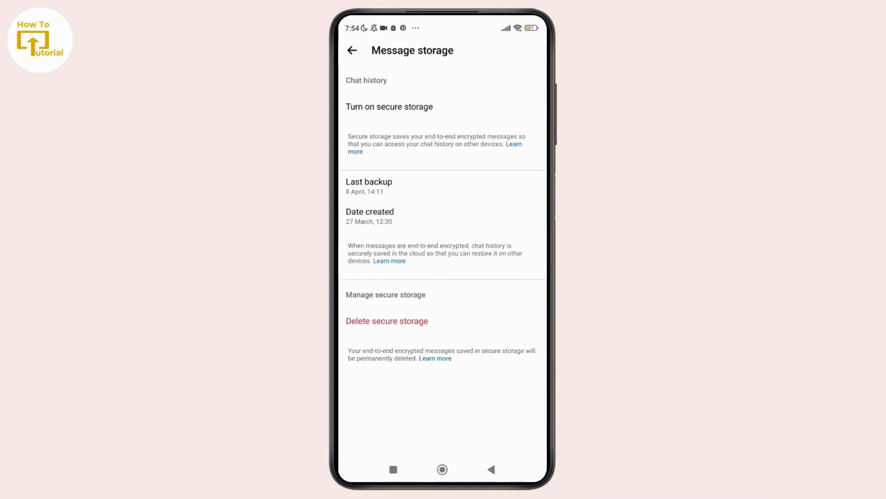
# Turn on secure storage and view More options, showing Auto-sync on.
pyautogui.click(389, 107)
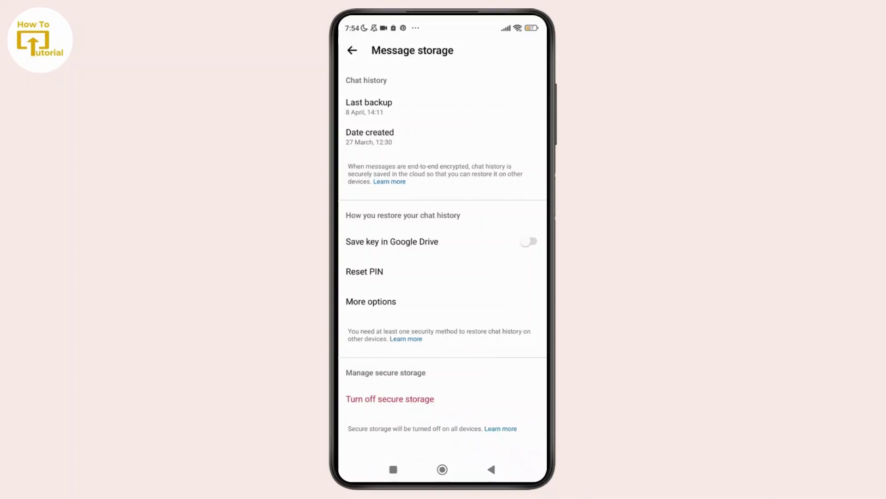
pyautogui.click(371, 301)
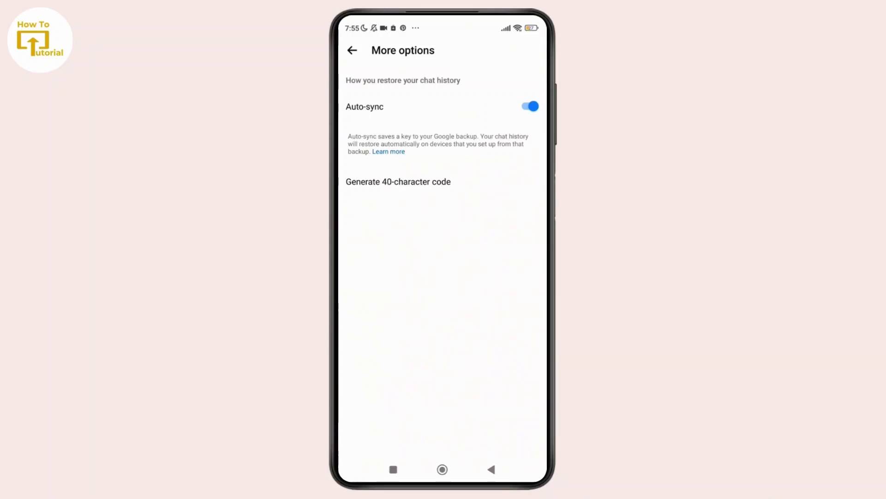
# Return from More options to the Message storage page showing the 8 April backup.
pyautogui.click(491, 469)
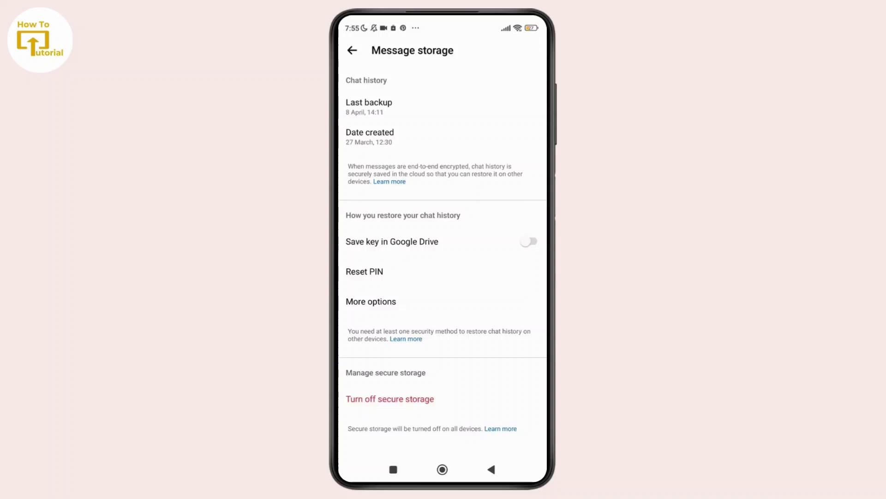